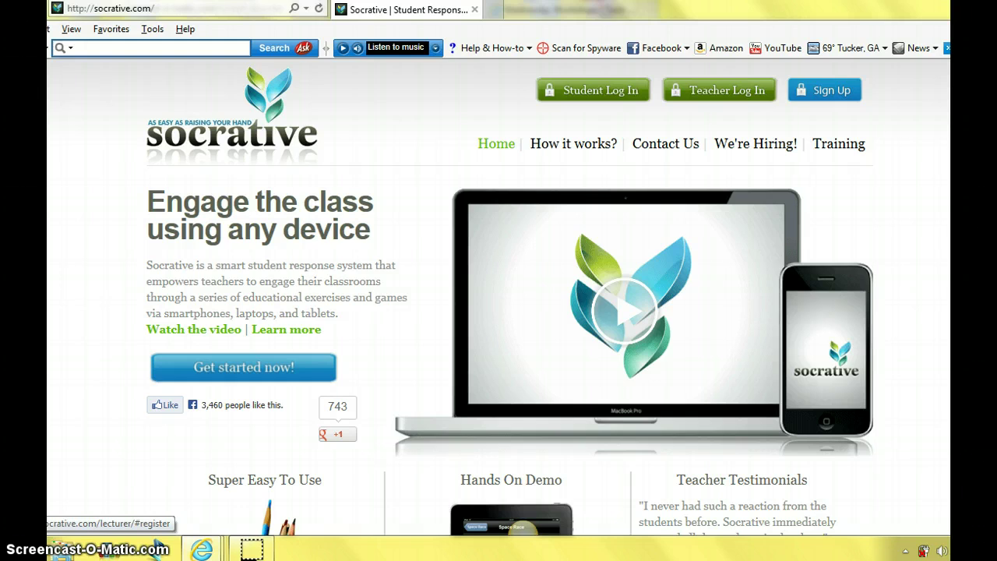
# Step: Open the sign-up page for a new account
pyautogui.click(826, 90)
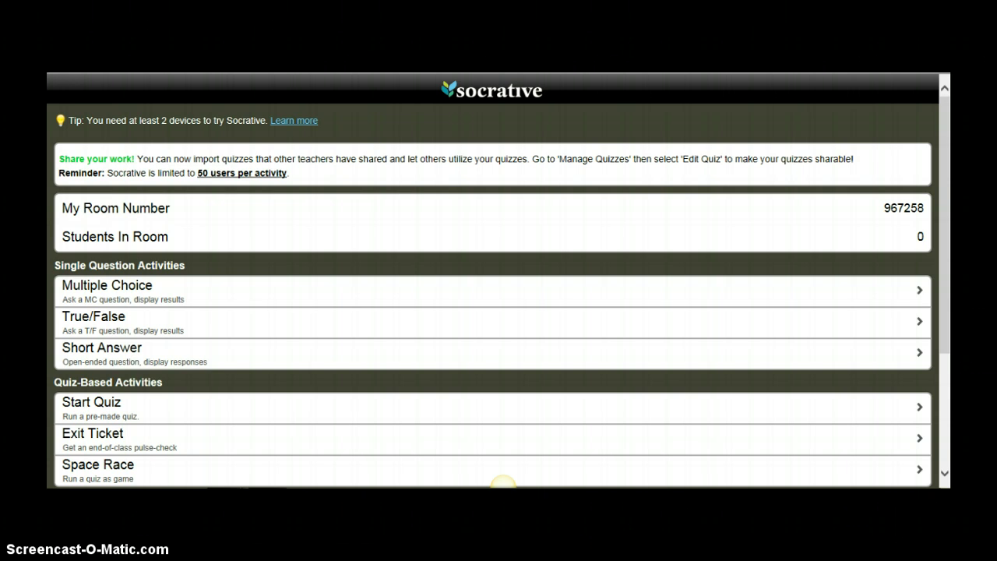
# Step: Go from the teacher main screen to quiz management and start creating a new quiz
pyautogui.scroll(-1, 502, 481)
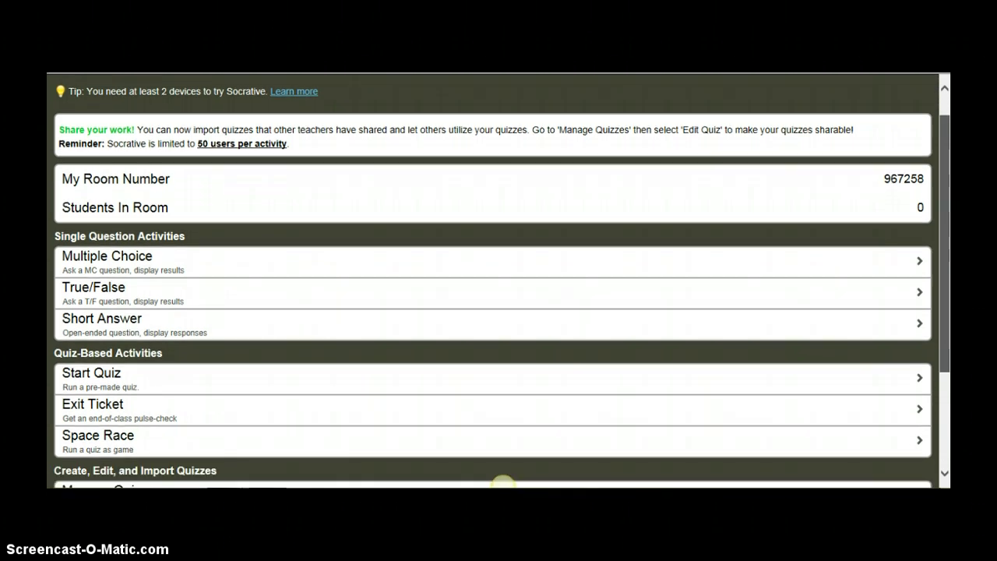
pyautogui.scroll(-1, 503, 482)
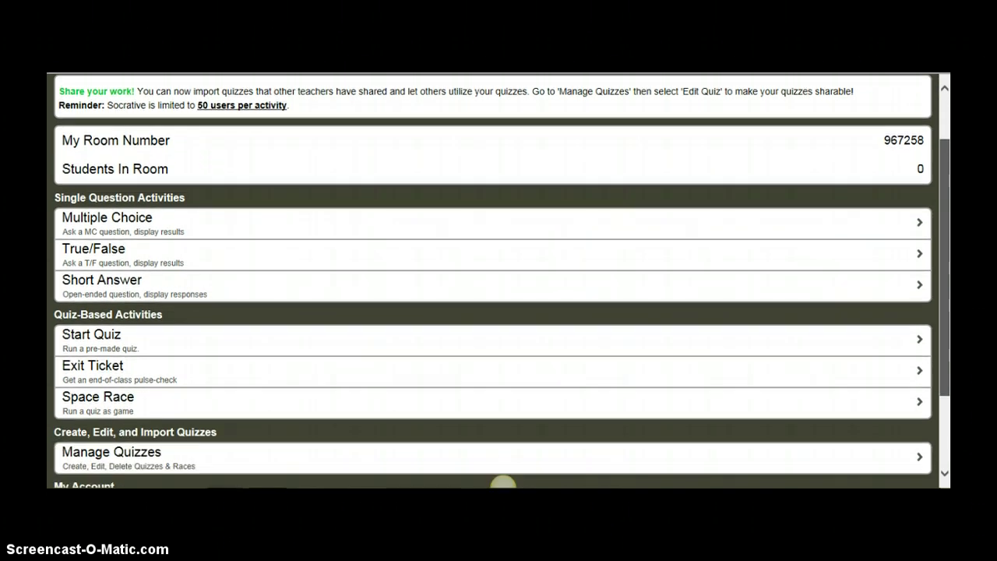
pyautogui.scroll(-1, 502, 481)
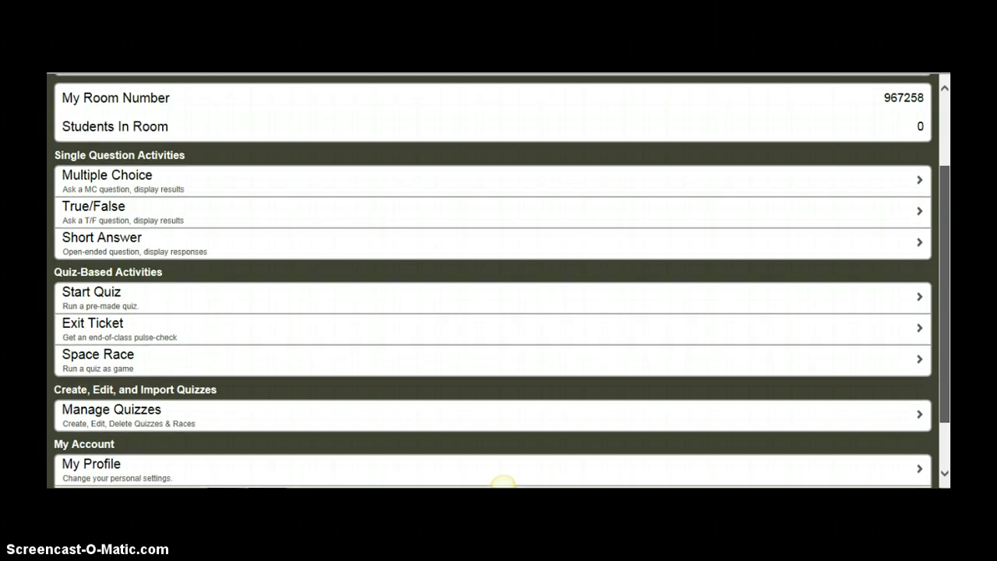
pyautogui.scroll(-1, 503, 481)
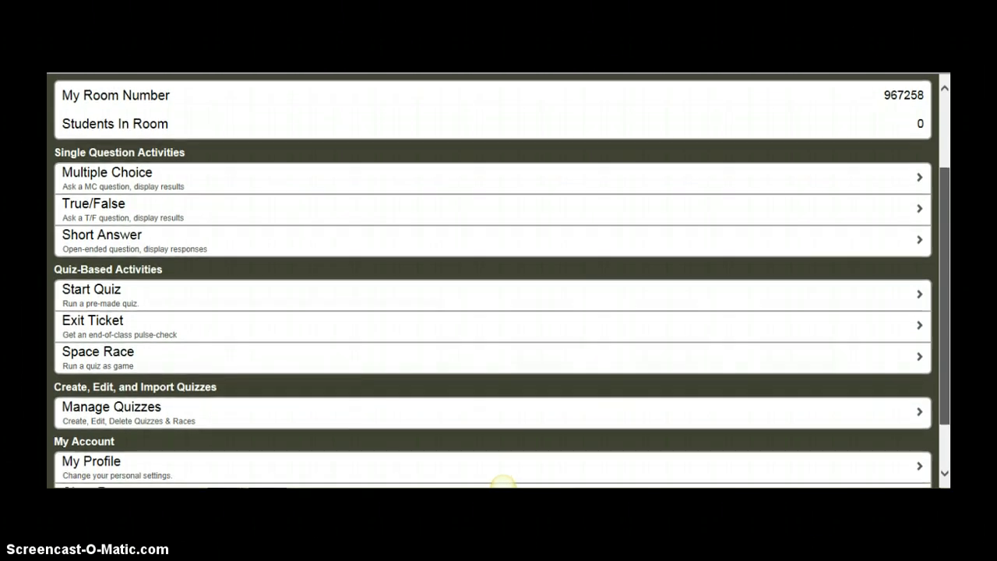
pyautogui.scroll(-1, 503, 482)
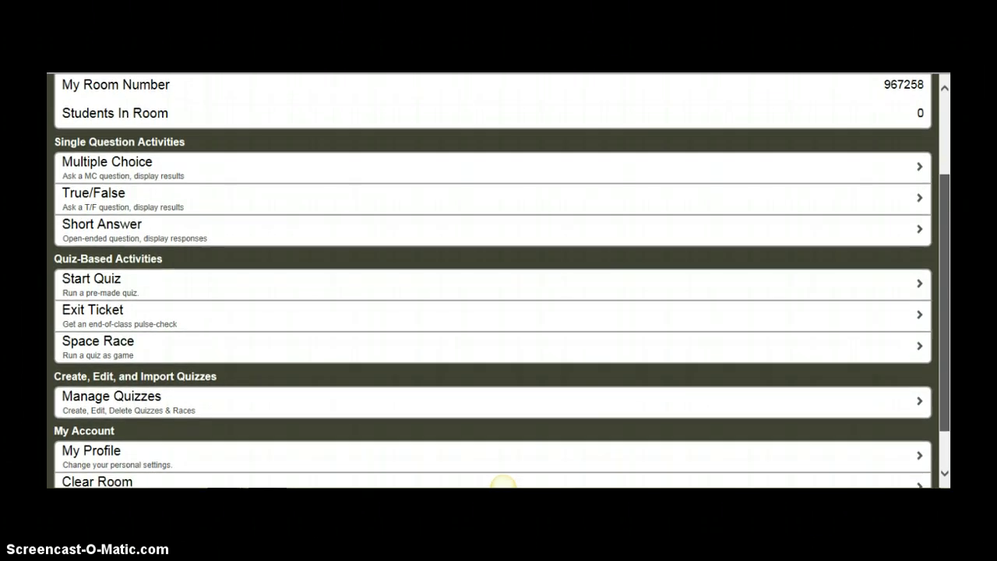
pyautogui.scroll(-1, 502, 481)
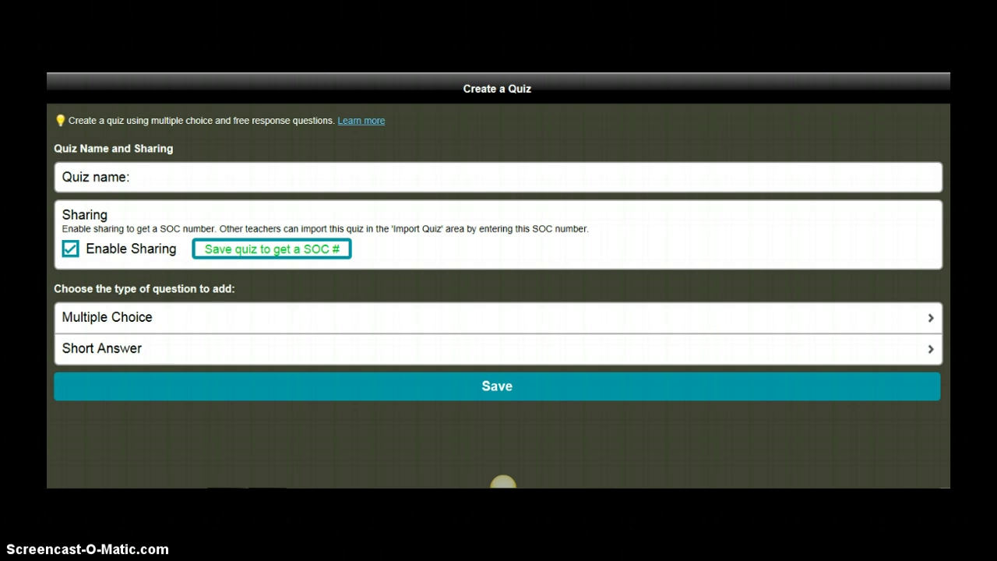
# Step: Add a multiple-choice question reading "In what year did the March On Washington take place?"
pyautogui.moveTo(503, 483); pyautogui.dragTo(503, 483)
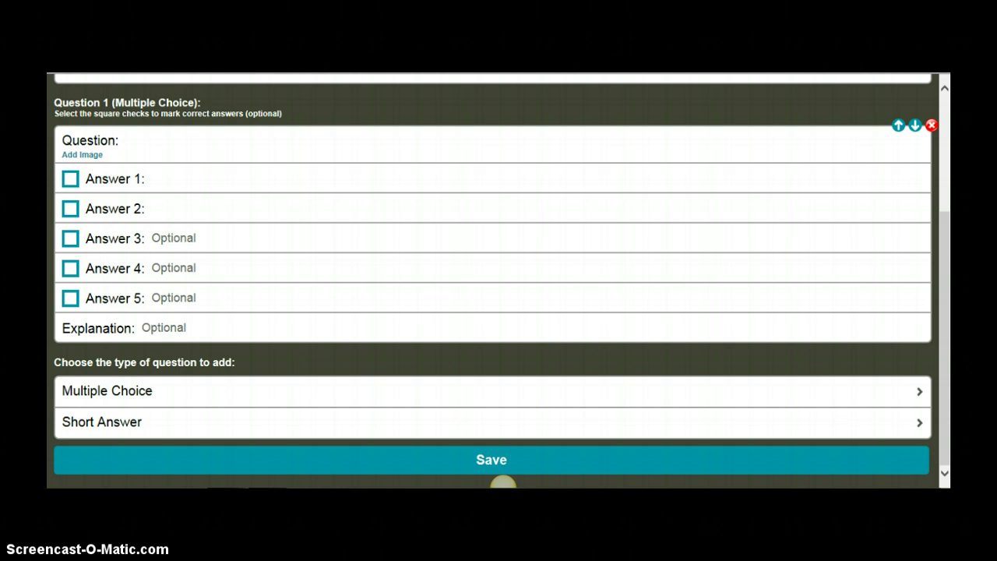
pyautogui.write('In what year did the ')
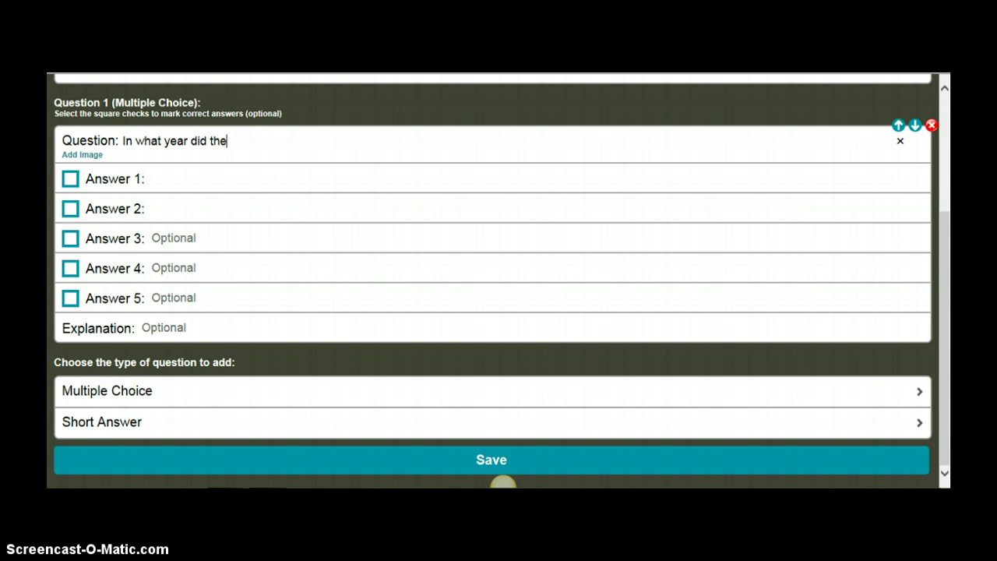
pyautogui.write('March On Wa')
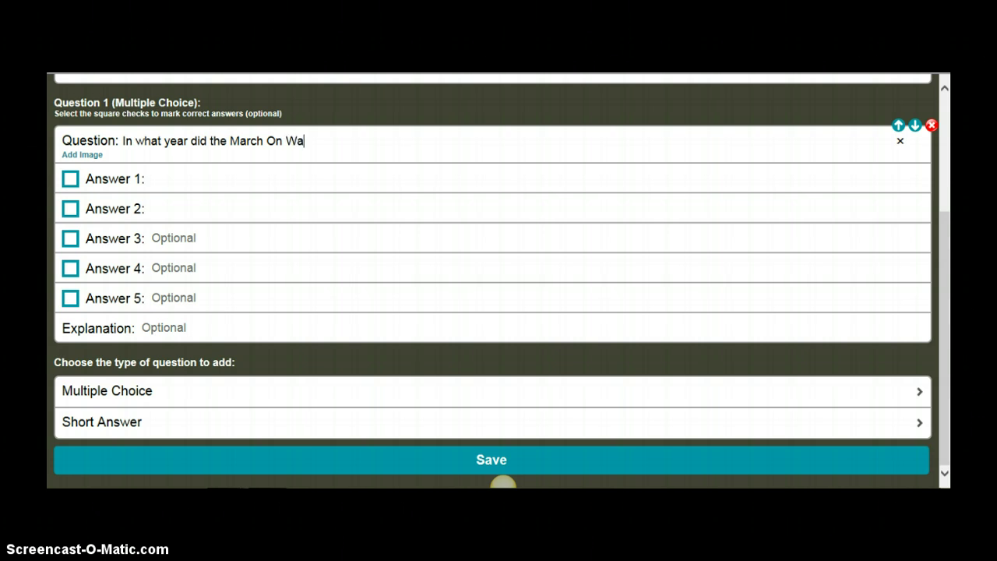
pyautogui.write('shington take plac')
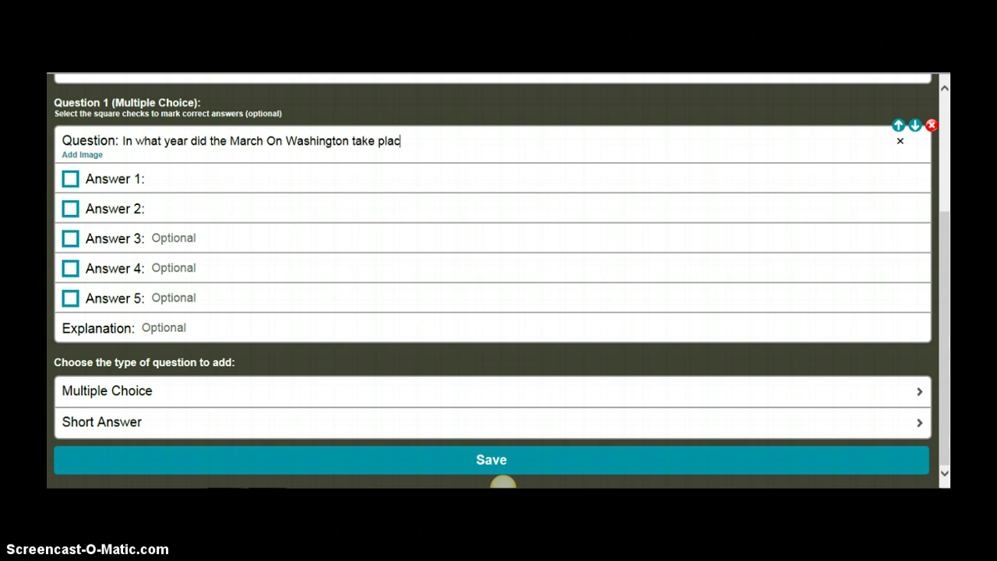
pyautogui.write('e?')
# Step: Enter 1864, 1963, 1973 and 1983 as answers 1 to 4 and mark 1963 as correct
pyautogui.press('Tab')
pyautogui.write('1864')
pyautogui.press('Tab')
pyautogui.write('1963')
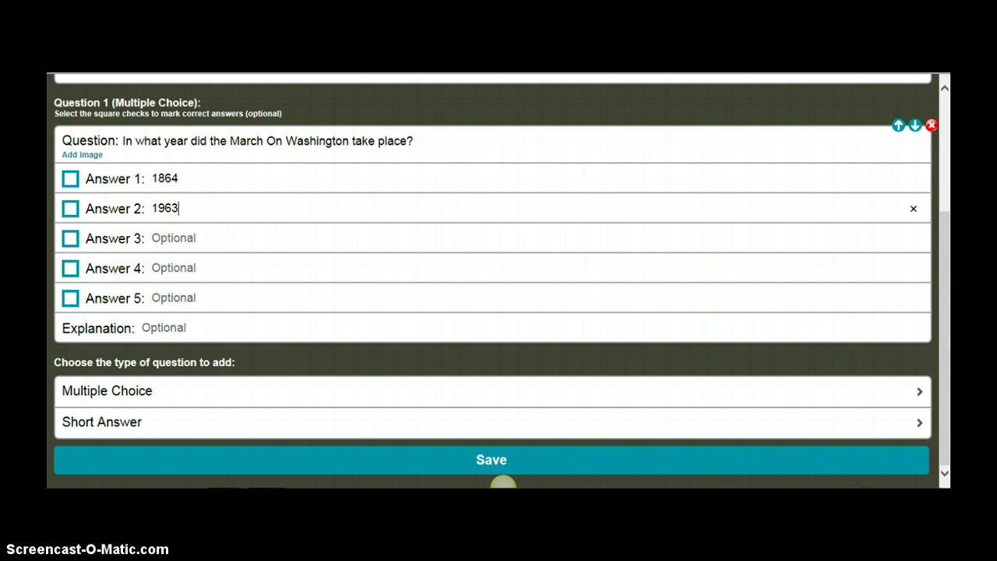
pyautogui.press('Tab')
pyautogui.write('1973')
pyautogui.press('Tab')
pyautogui.write('19')
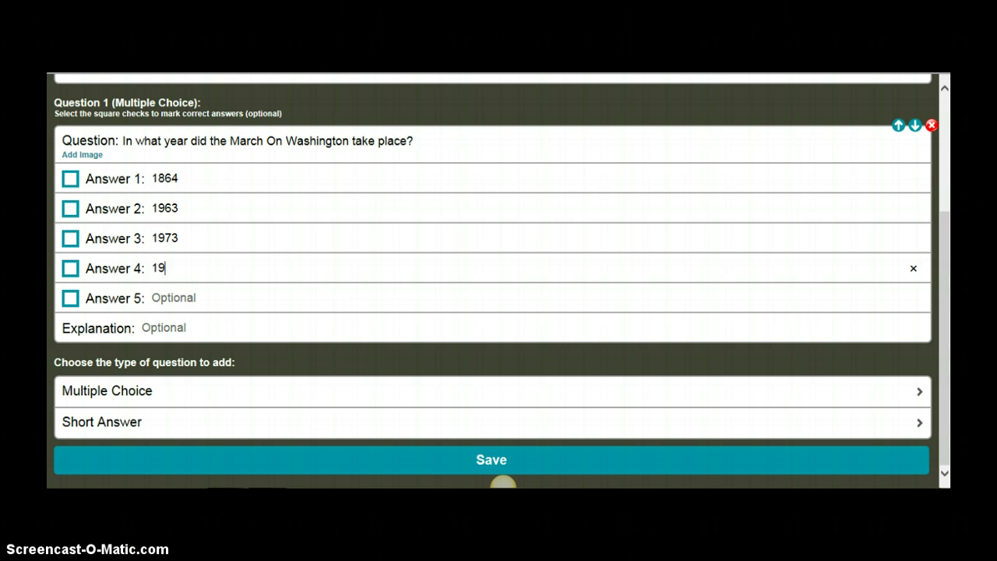
pyautogui.write('83')
pyautogui.click(70, 208)
pyautogui.write('The Ma')
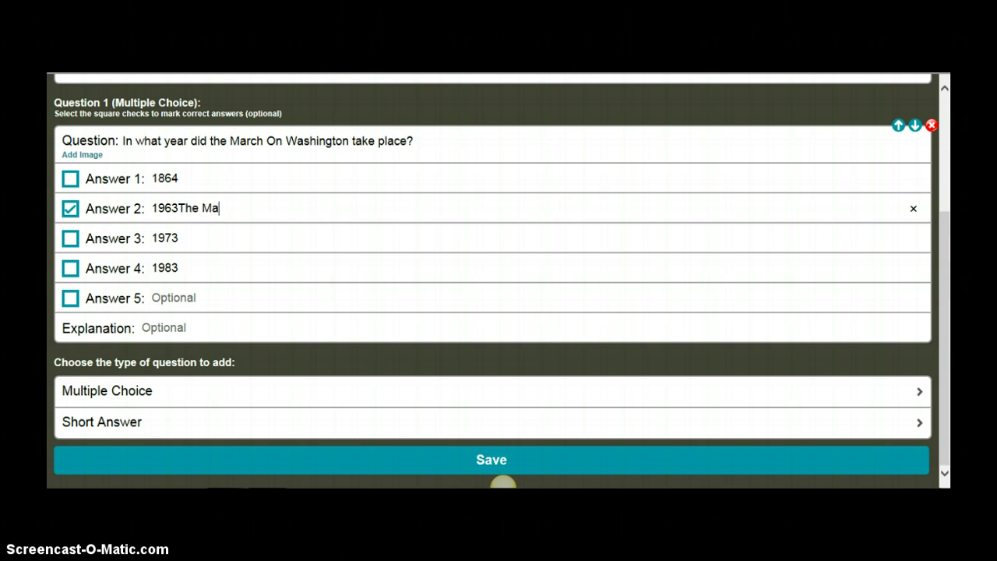
pyautogui.write('rch for')
pyautogui.press('BackSpace')
pyautogui.press('BackSpace')
pyautogui.press('BackSpace')
pyautogui.press('BackSpace')
pyautogui.press('BackSpace')
pyautogui.press('BackSpace')
pyautogui.press('BackSpace')
pyautogui.press('BackSpace')
pyautogui.press('BackSpace')
pyautogui.press('BackSpace')
pyautogui.press('BackSpace')
pyautogui.press('BackSpace')
pyautogui.press('BackSpace')
# Step: Enter "The March for freedom and jobs took place after the I Have a Dream speech on August 28, 1963." as answer 5
pyautogui.click(187, 297)
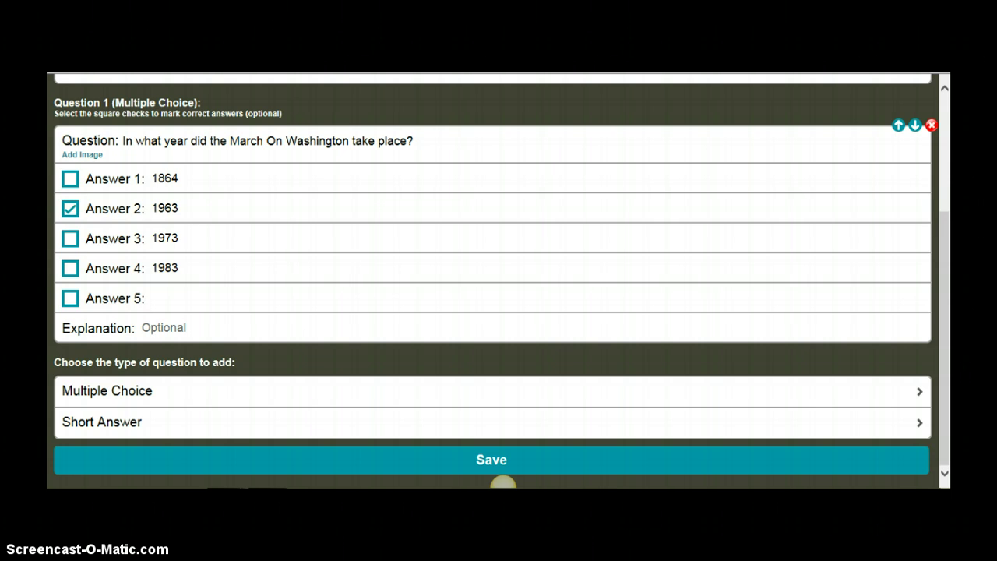
pyautogui.write('The March for ')
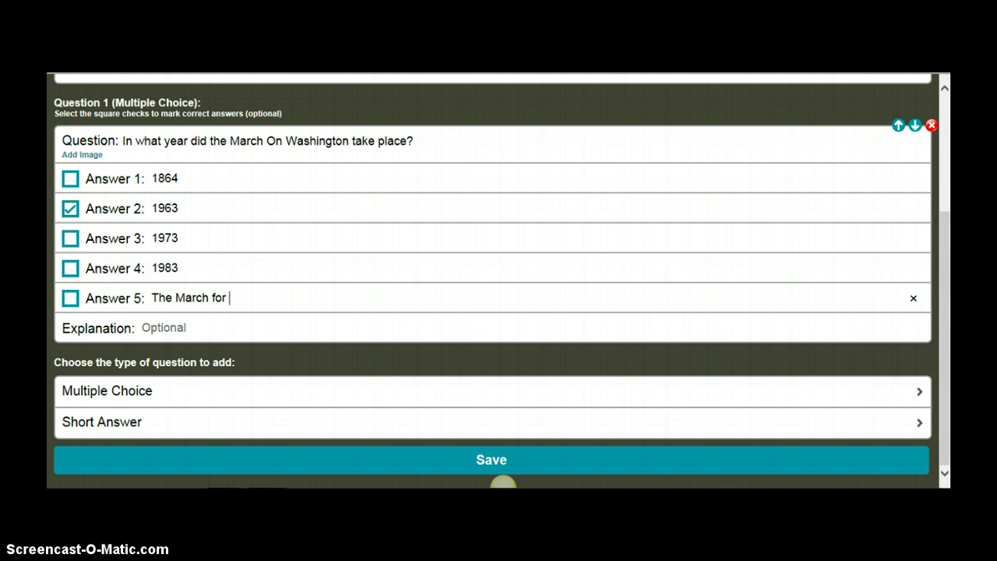
pyautogui.write('freedom and job')
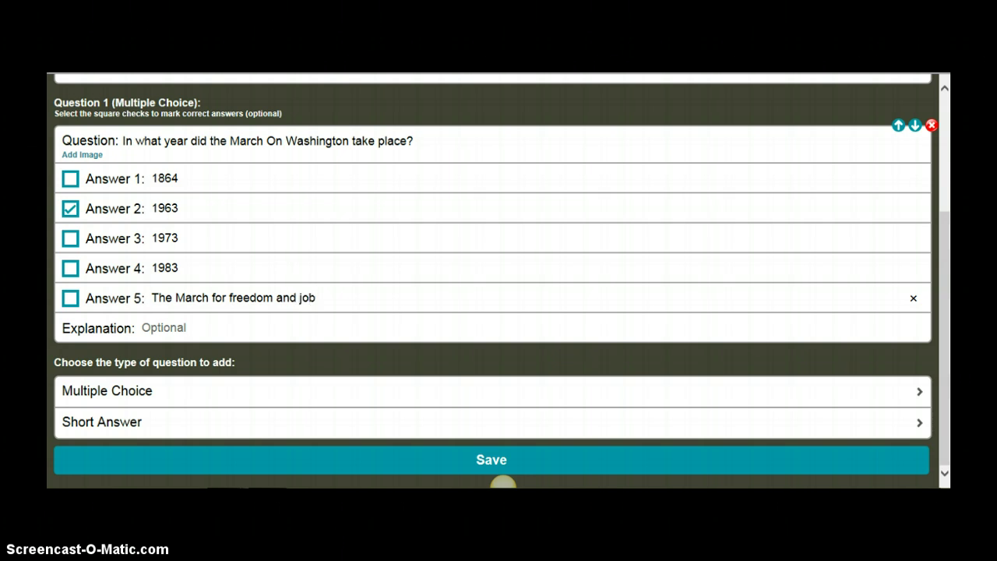
pyautogui.write('s')
pyautogui.write(' was ')
pyautogui.write('give')
pyautogui.press('BackSpace')
pyautogui.press('BackSpace')
pyautogui.press('BackSpace')
pyautogui.press('BackSpace')
pyautogui.write('P')
pyautogui.press('BackSpace')
pyautogui.press('BackSpace')
pyautogui.press('BackSpace')
pyautogui.press('BackSpace')
pyautogui.press('BackSpace')
pyautogui.write('took place af')
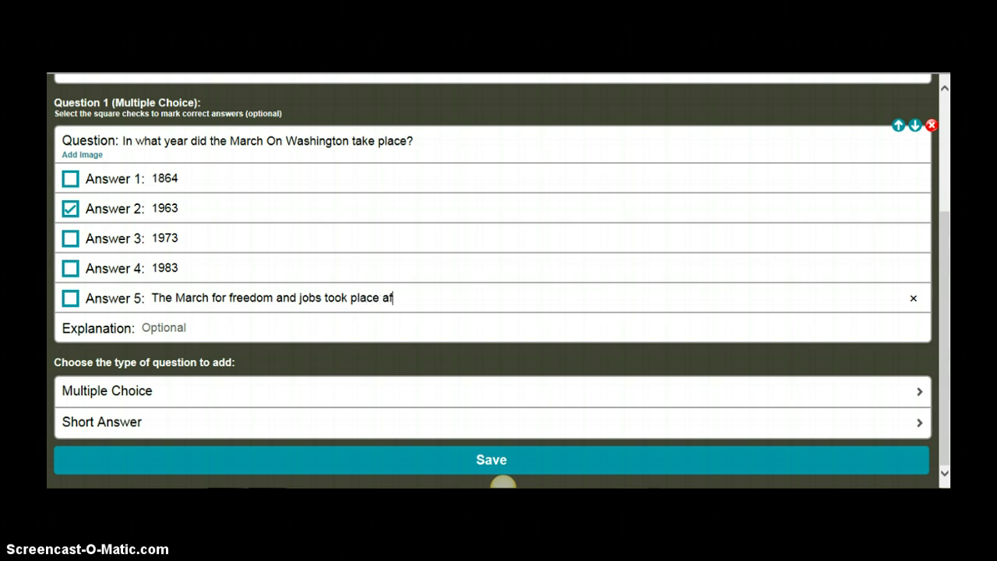
pyautogui.write('ter the I Have a D')
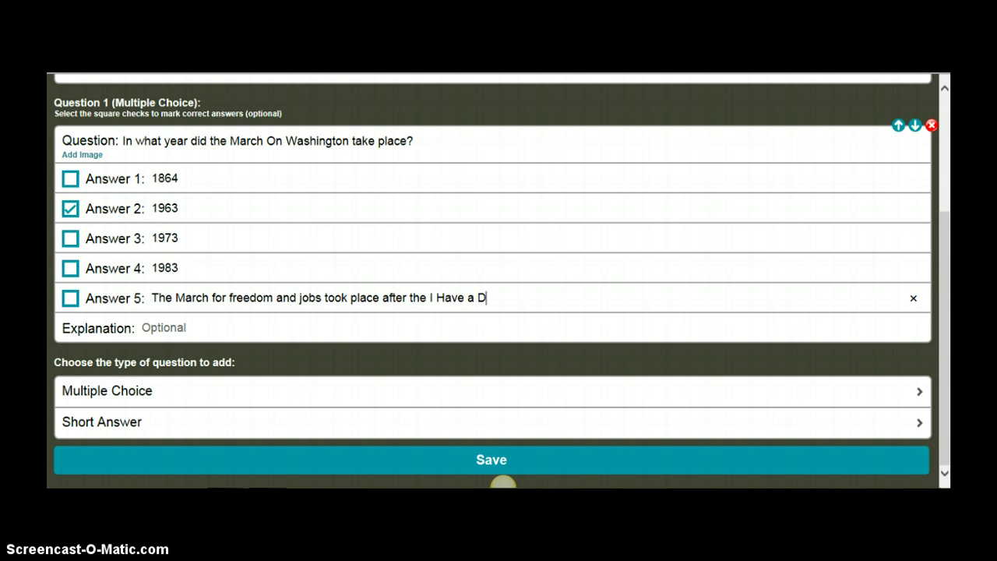
pyautogui.write('ream speech on A')
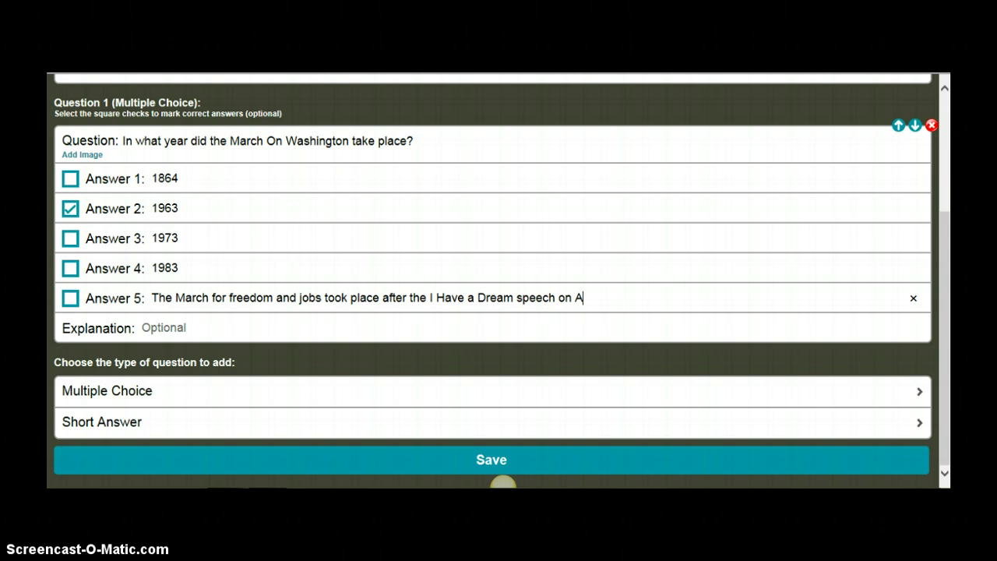
pyautogui.write('ugust 28, 196')
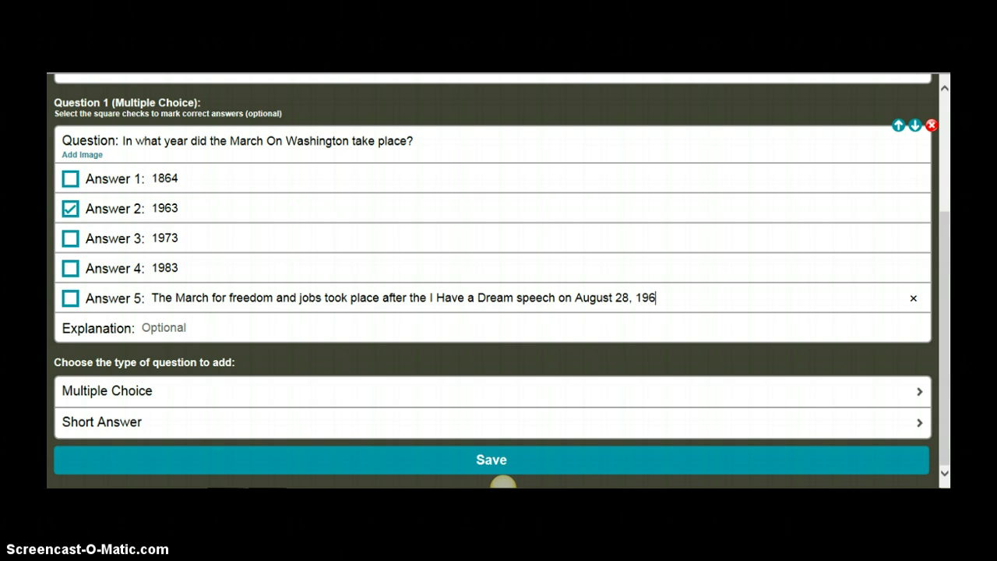
pyautogui.write('3.')
# Step: Name the quiz History, save it and dismiss the sharing notice
pyautogui.click(153, 195)
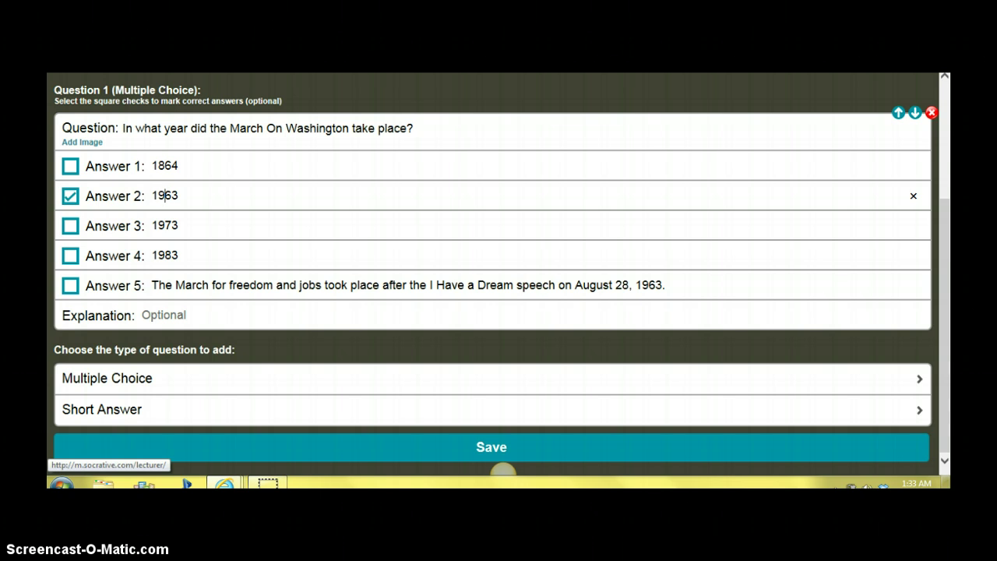
pyautogui.click(502, 458)
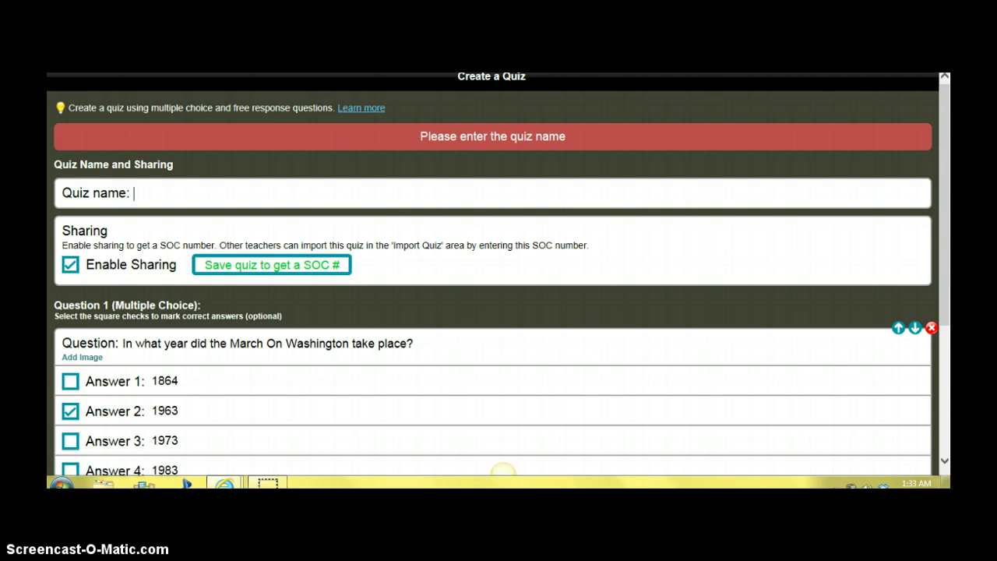
pyautogui.write('History')
pyautogui.scroll(-3, 503, 468)
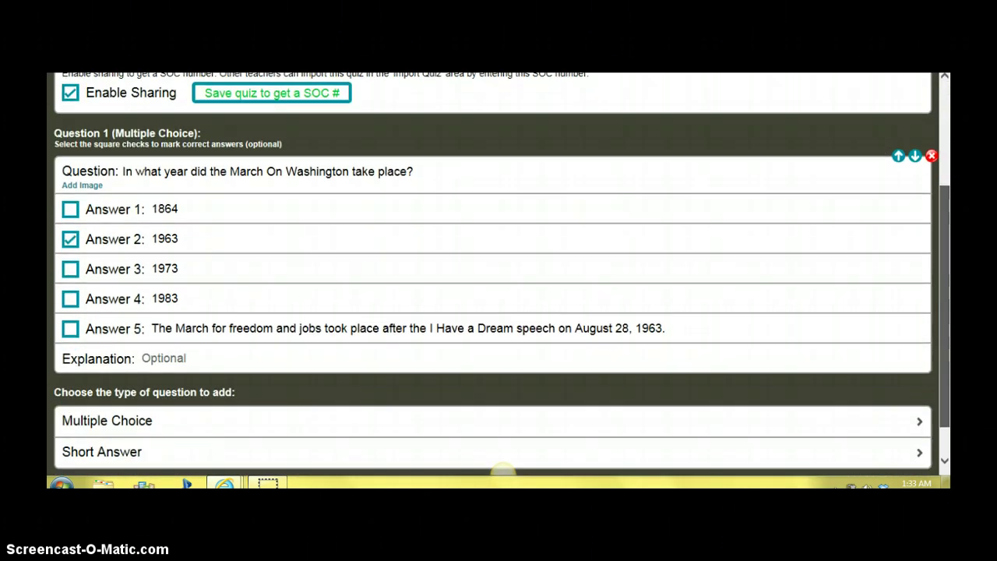
pyautogui.scroll(-1, 502, 469)
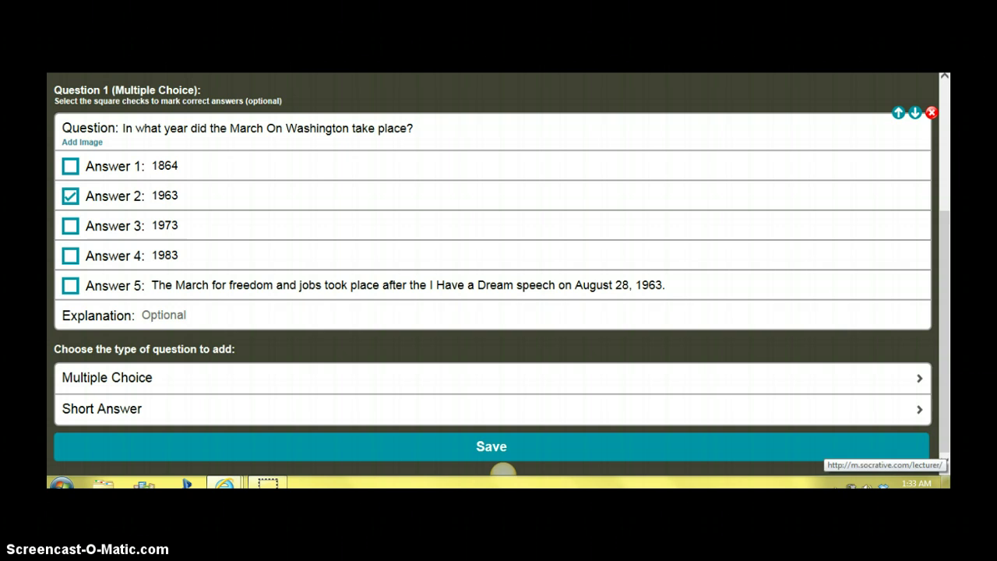
pyautogui.click(503, 460)
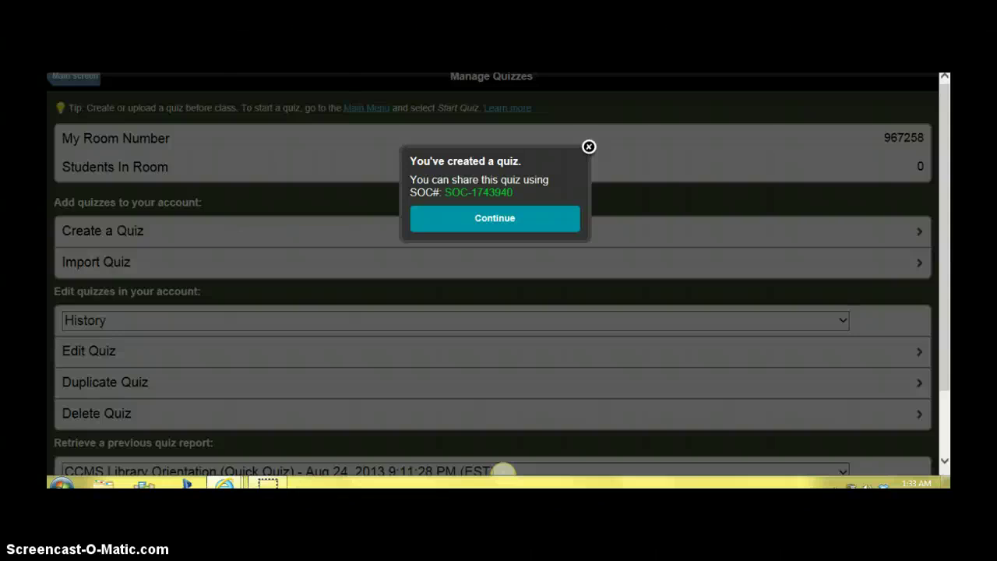
pyautogui.click(502, 471)
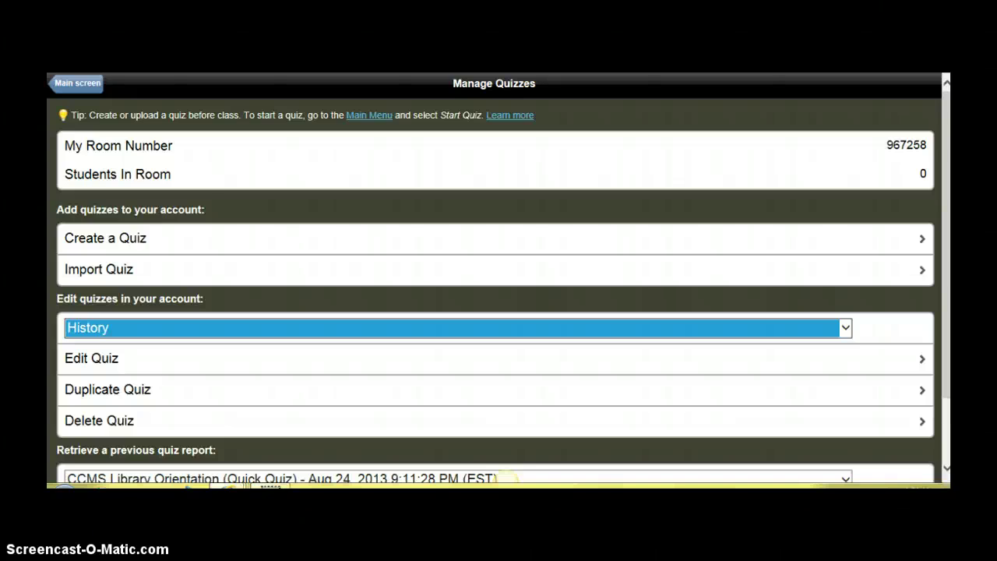
# Step: Return to the main screen and start the saved History quiz as a student-paced quiz
pyautogui.press('BackSpace')
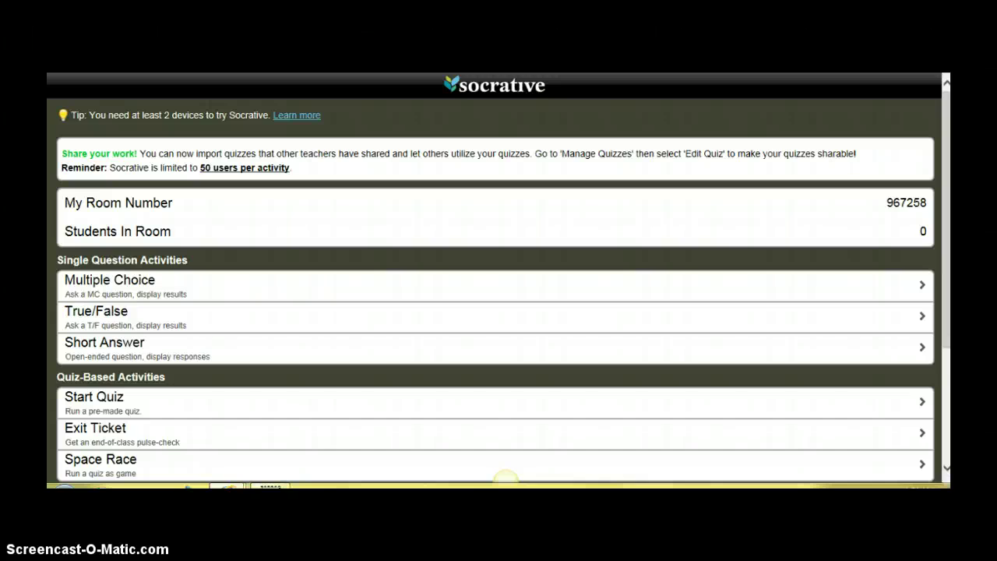
pyautogui.scroll(-2, 505, 477)
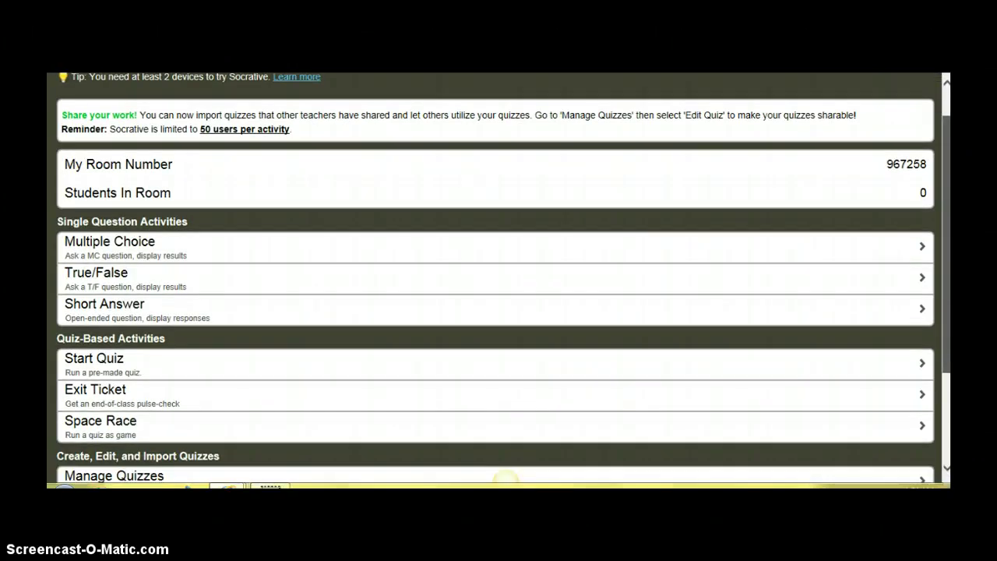
pyautogui.scroll(-1, 506, 477)
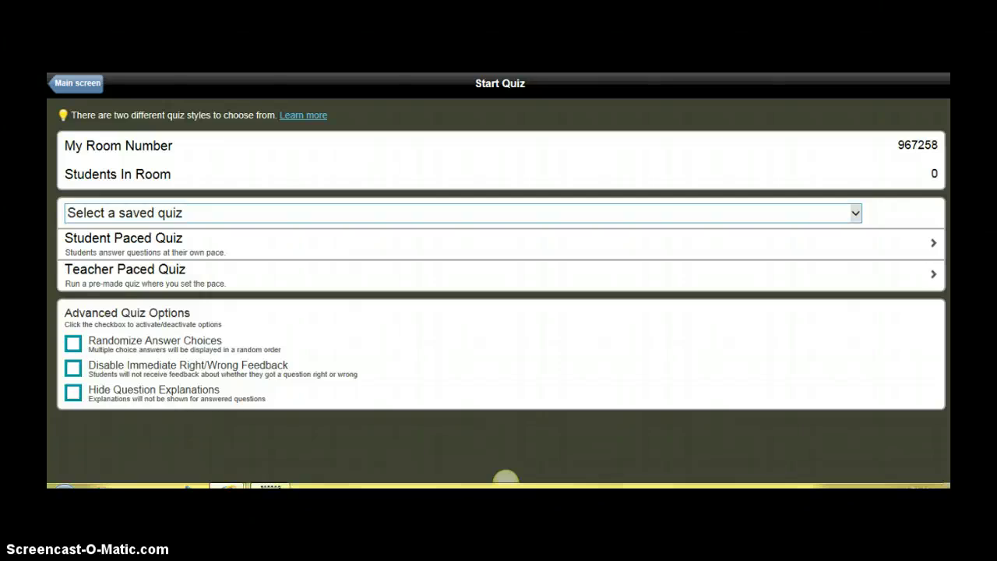
pyautogui.click(856, 213)
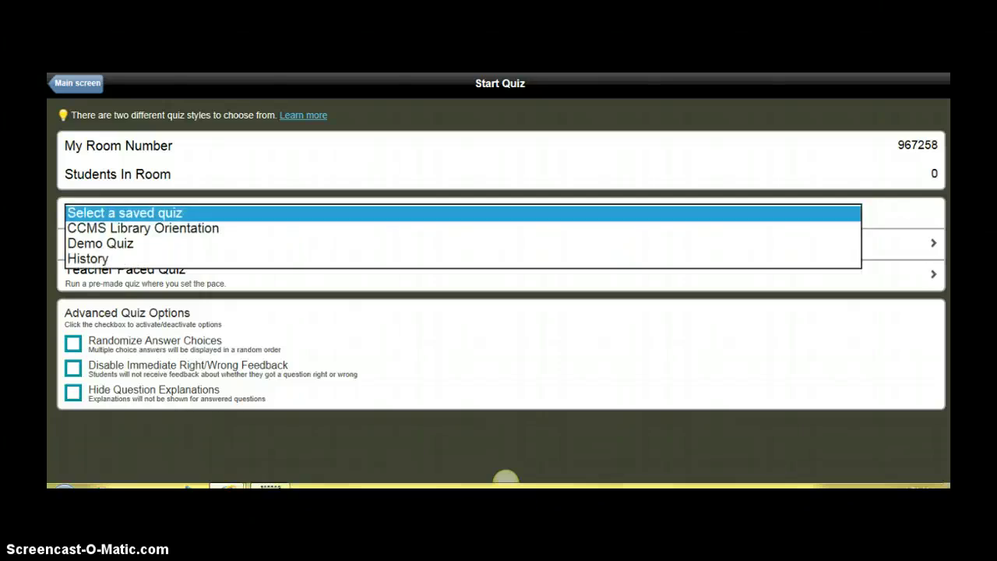
pyautogui.click(88, 258)
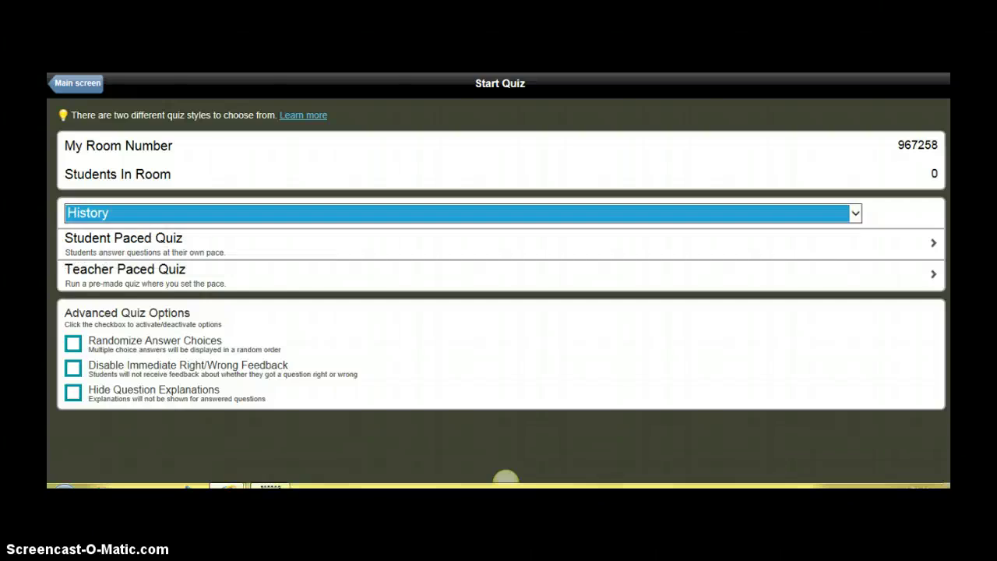
pyautogui.click(506, 477)
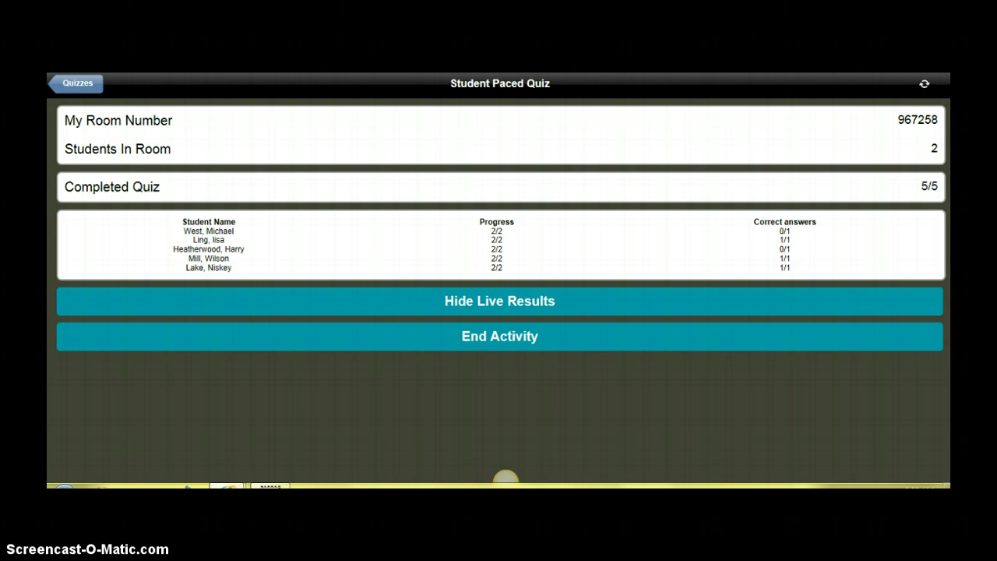
# Step: End the student-paced quiz activity and download its grade report
pyautogui.click(499, 336)
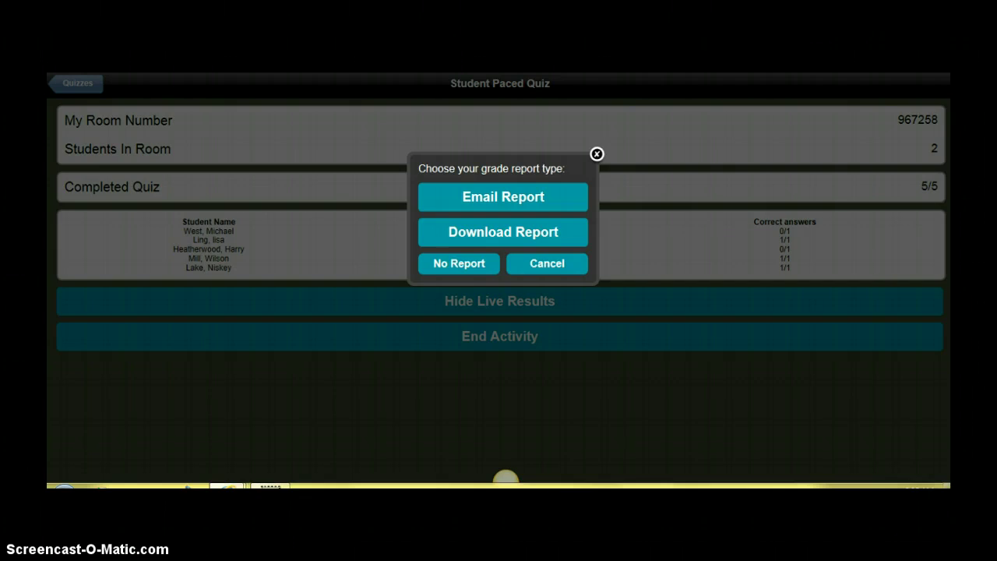
pyautogui.click(503, 231)
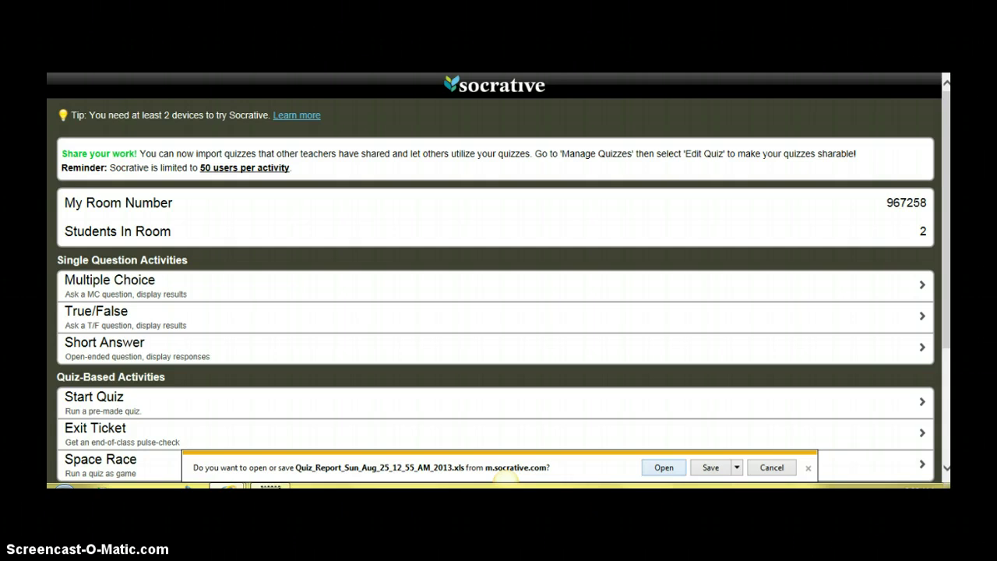
# Step: Open the downloaded History quiz report in Excel to view the students' answers and scores, and return to Socrative
pyautogui.press('Return')
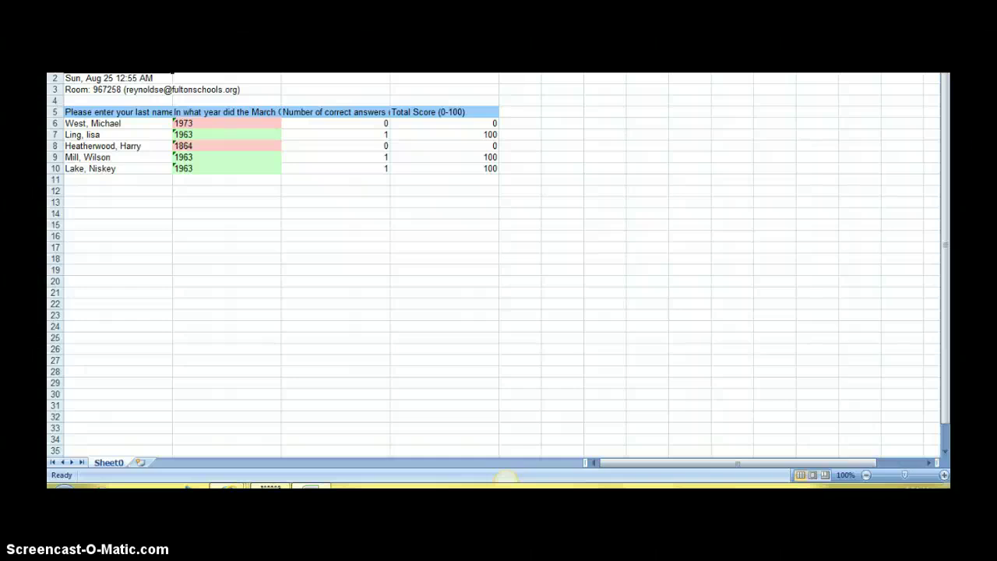
pyautogui.click(507, 479)
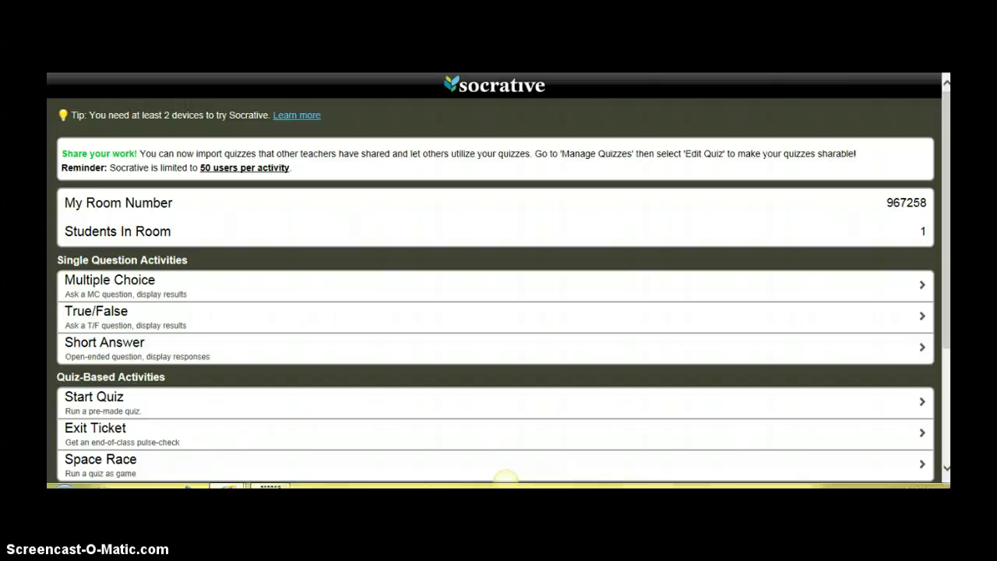
# Step: Open the Manage Quizzes page from the main screen
pyautogui.scroll(-1, 506, 477)
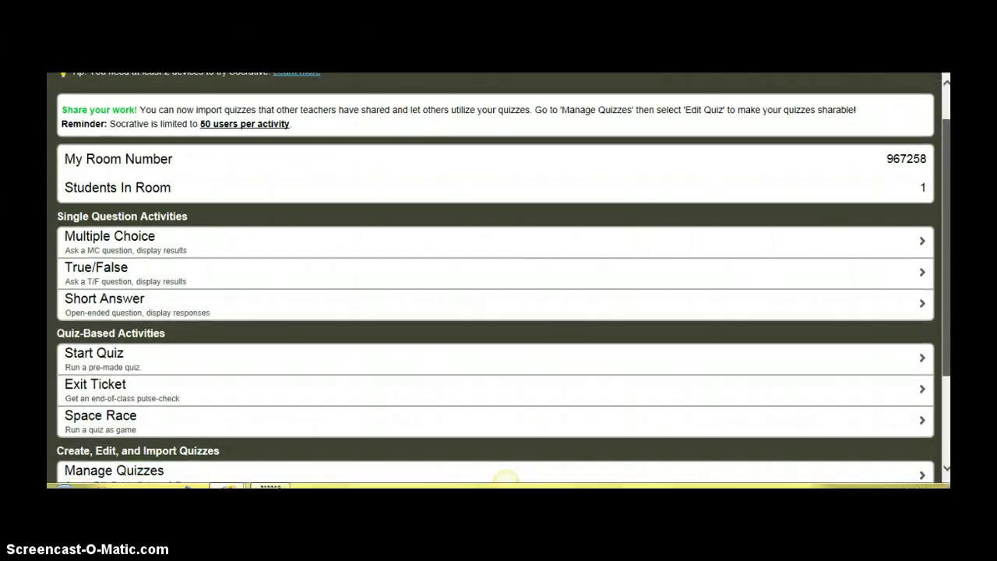
pyautogui.scroll(-1, 506, 476)
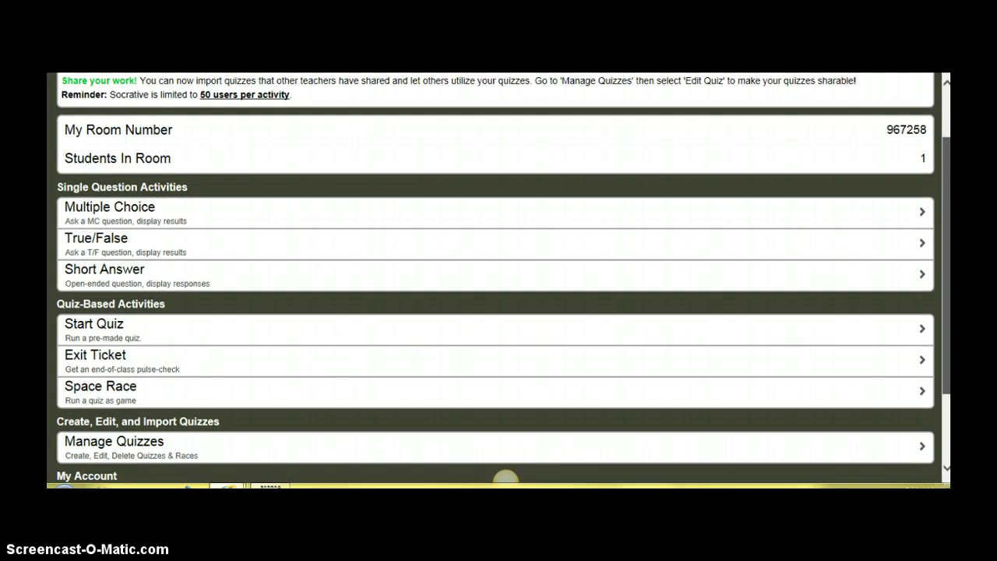
pyautogui.scroll(-1, 506, 477)
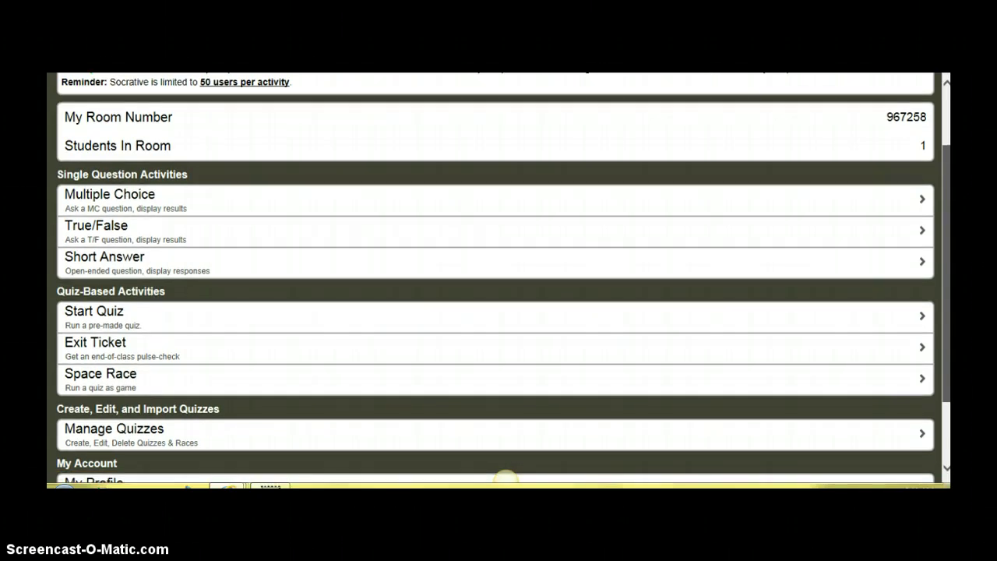
pyautogui.scroll(-1, 506, 477)
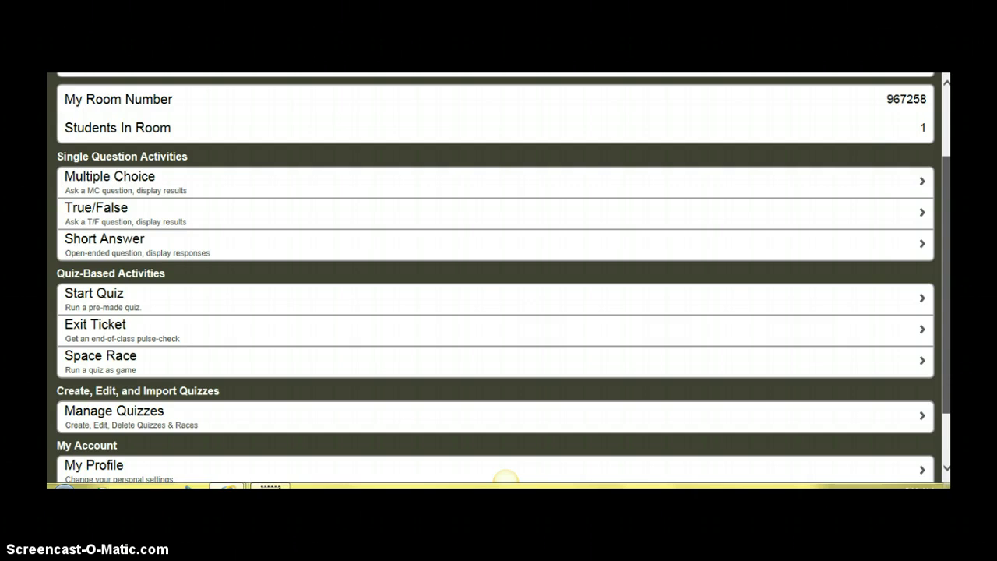
pyautogui.scroll(-1, 506, 477)
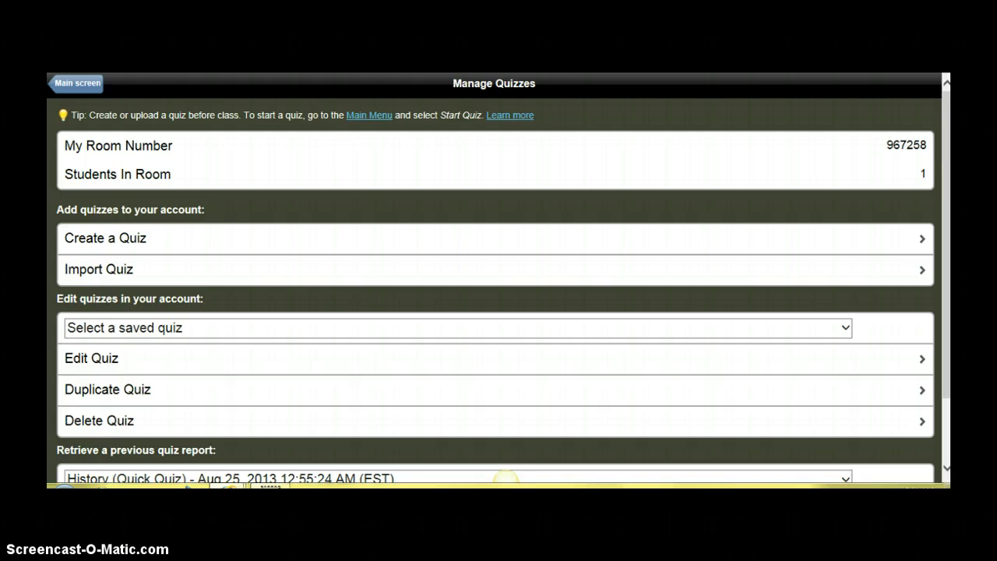
# Step: Choose CCMS Library Orientation (Quick Quiz) of Aug 24, 2013 as the previous quiz report to retrieve
pyautogui.scroll(-2, 504, 477)
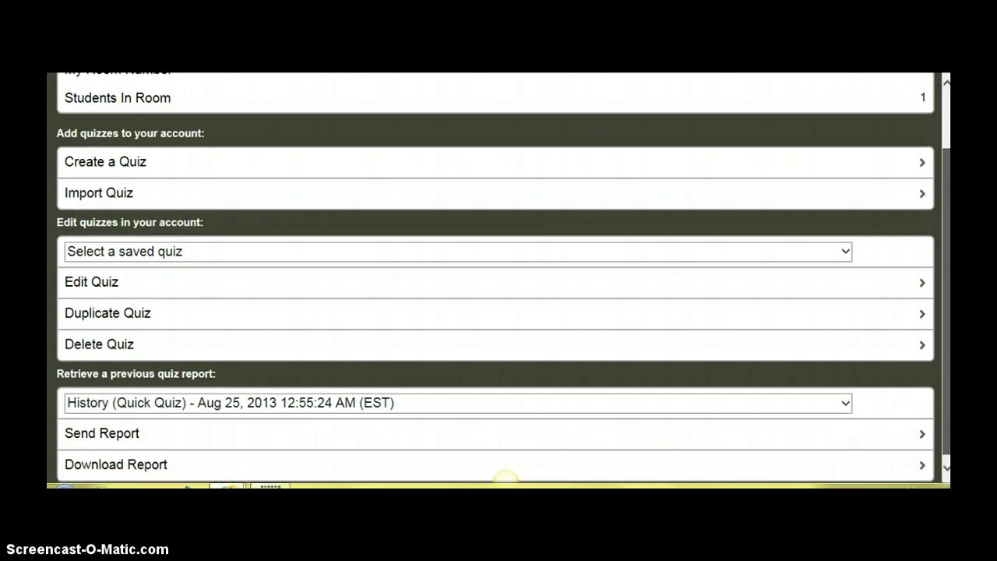
pyautogui.scroll(-1, 505, 476)
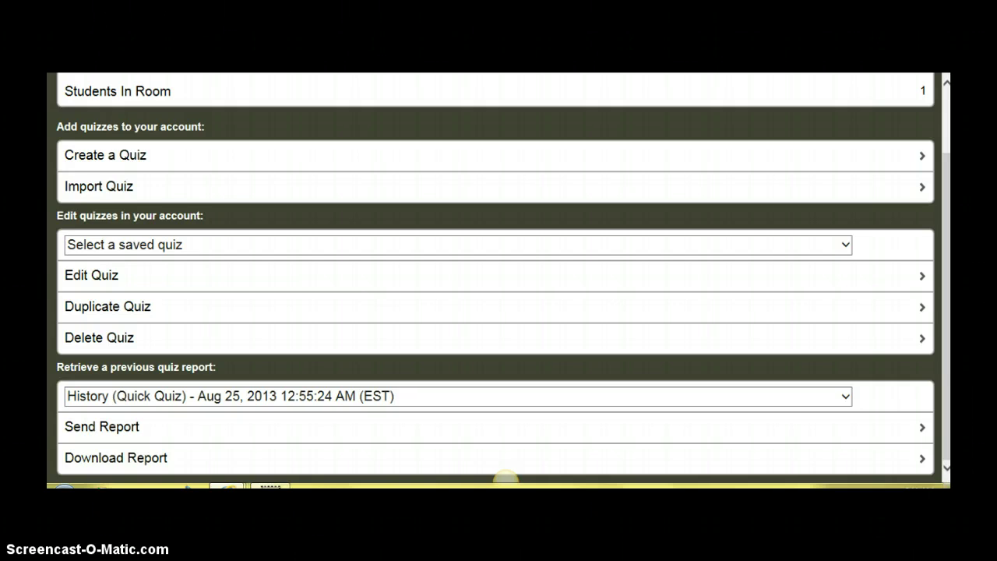
pyautogui.press('Tab')
pyautogui.hotkey('alt', 'Down')
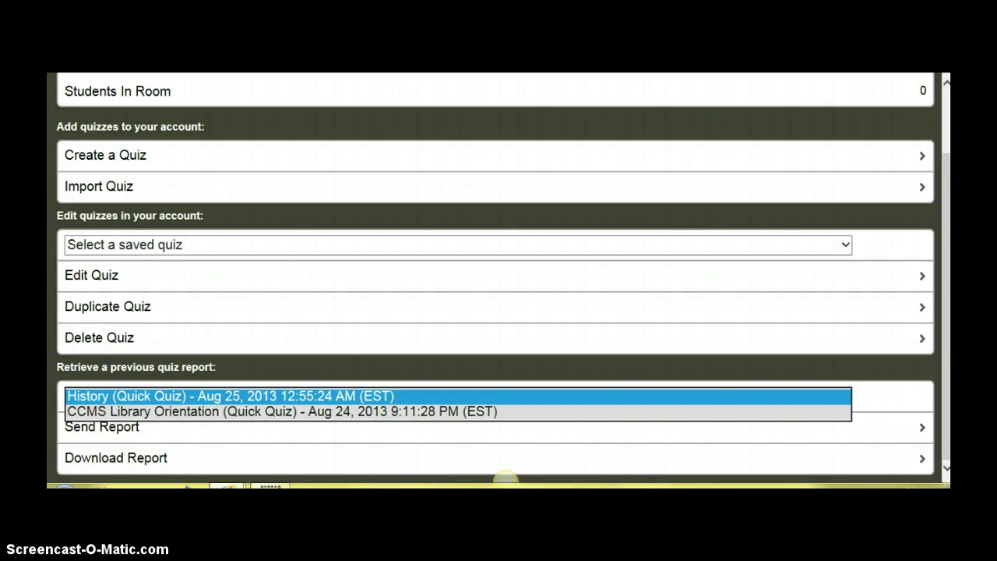
pyautogui.press('Down')
pyautogui.press('Return')
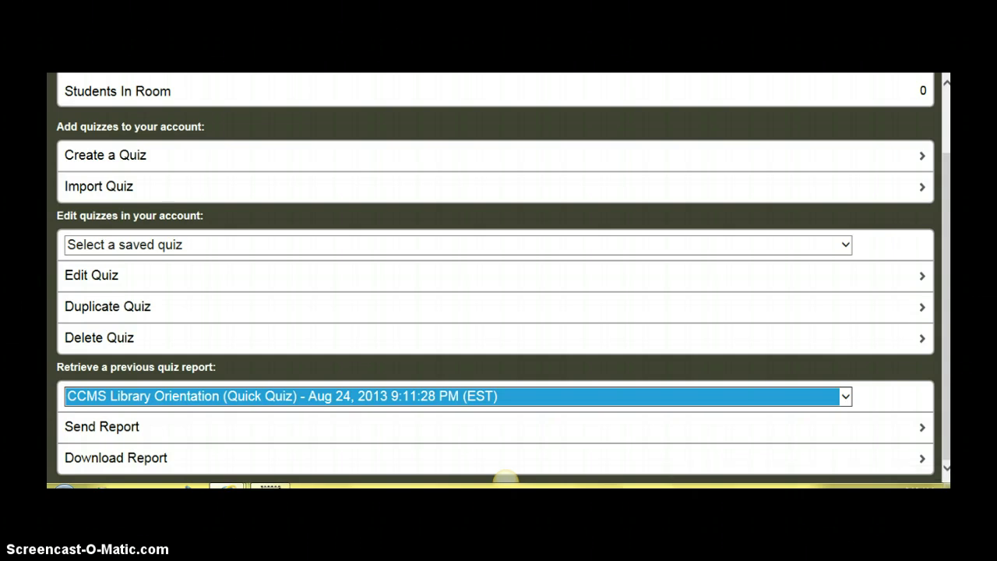
# Step: Download the selected quiz report, open it in Excel and examine its answers through to the total score column
pyautogui.click(505, 472)
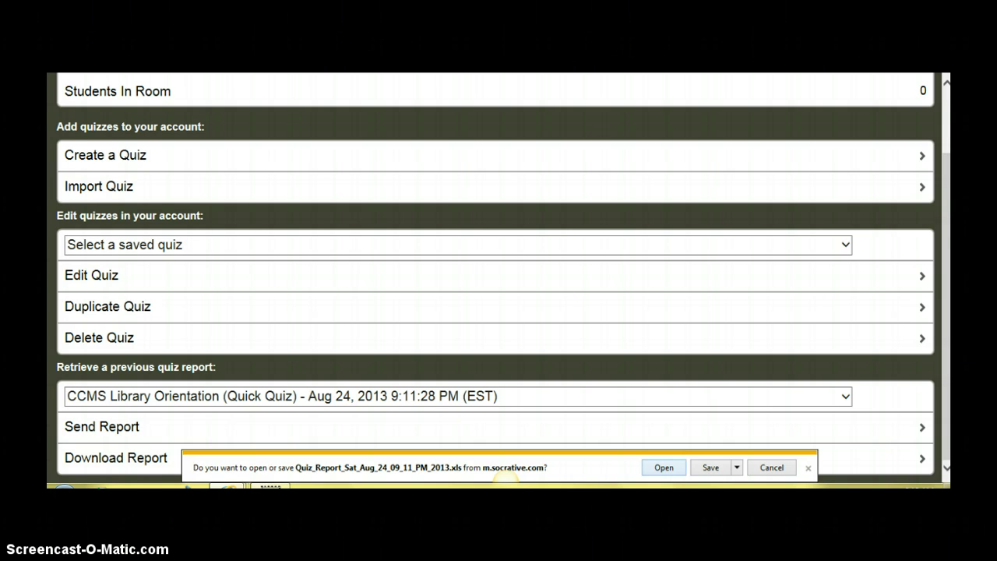
pyautogui.hotkey('alt', 'o')
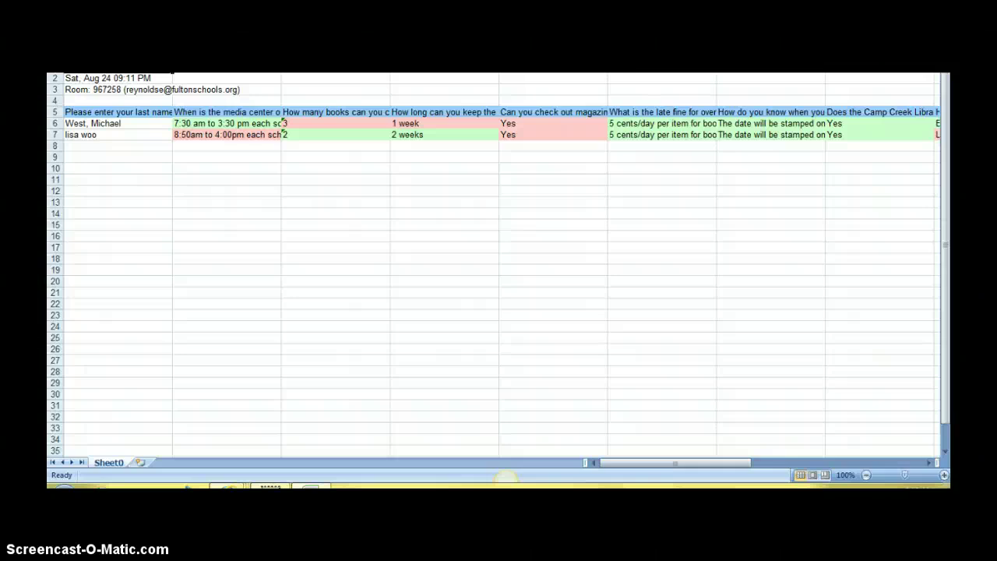
pyautogui.moveTo(674, 463); pyautogui.dragTo(846, 463)
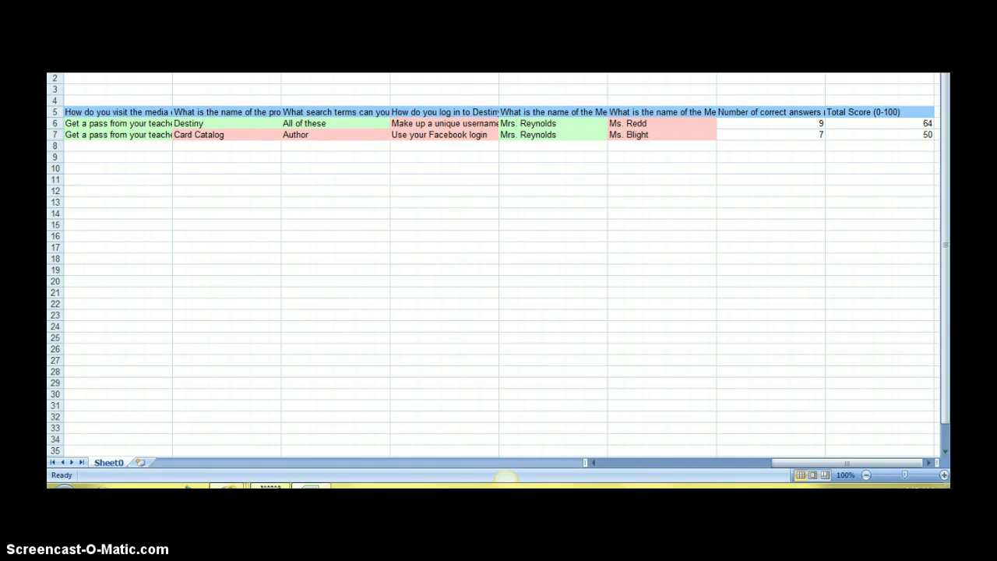
pyautogui.hotkey('alt', 'p')
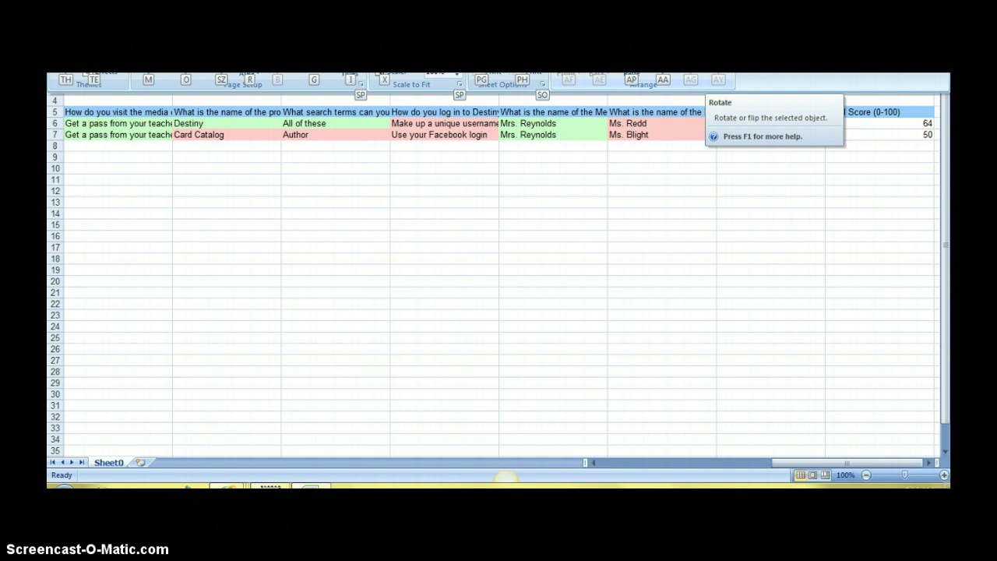
# Step: Switch back to Socrative and return from Manage Quizzes to the main screen's list of activities
pyautogui.hotkey('alt', 'Tab')
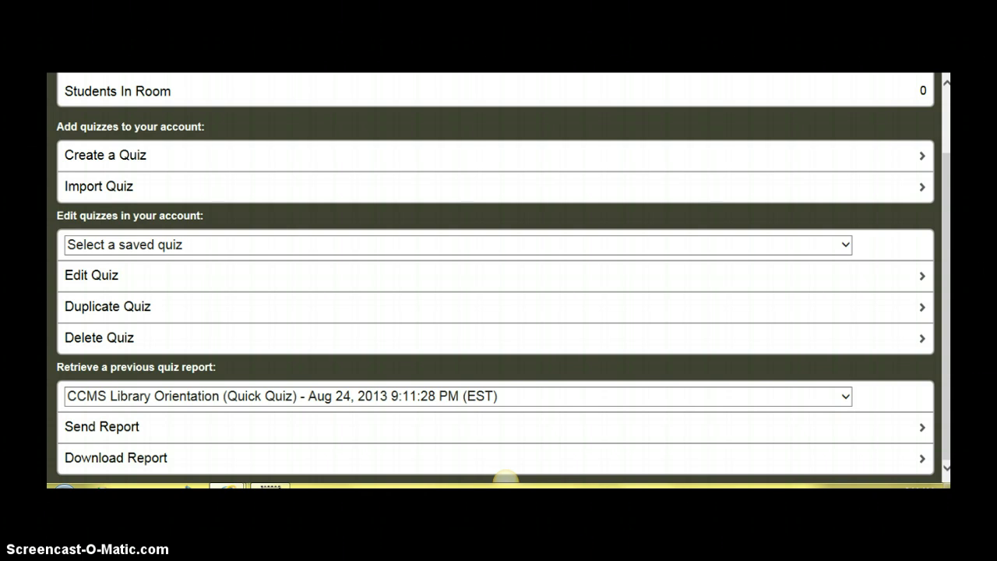
pyautogui.hotkey('alt', 'Left')
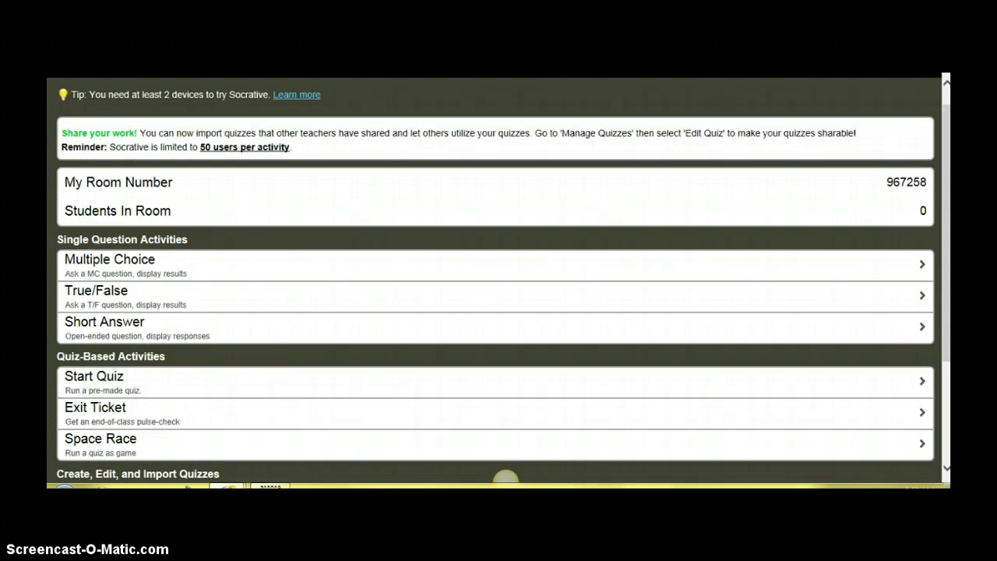
pyautogui.scroll(-3, 506, 476)
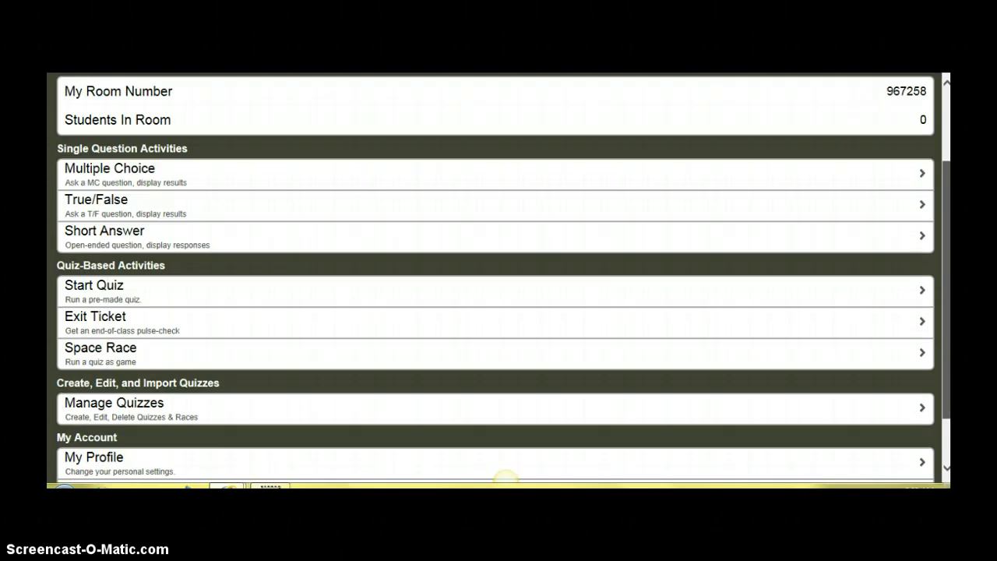